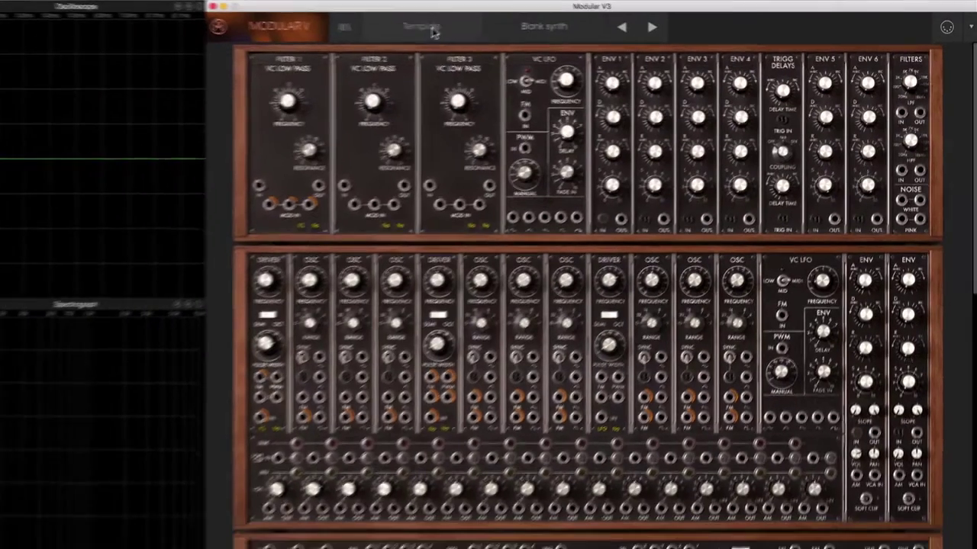
Load the 1 Osc 1 Filter preset from the browser's Template menu.
{"action": "left_click", "coordinate": [289, 35]}
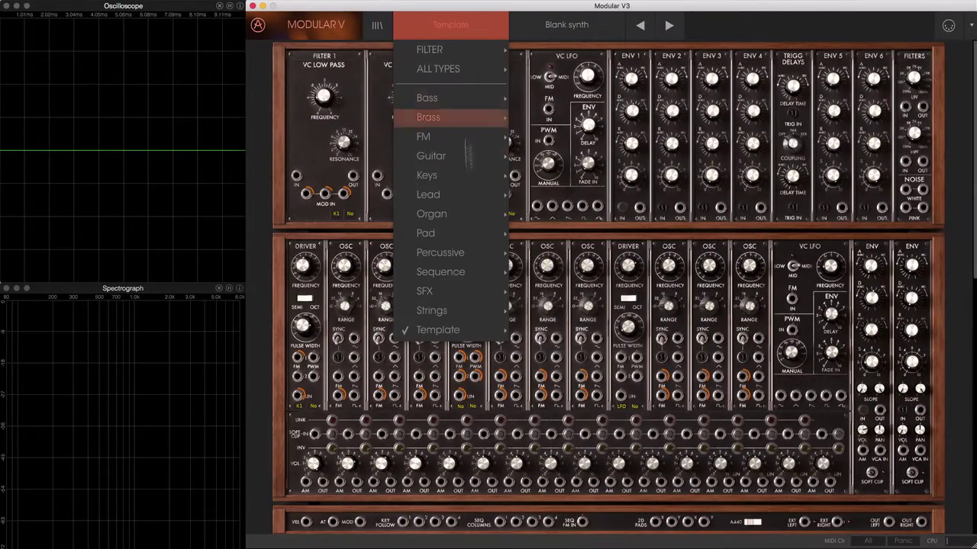
{"action": "mouse_move", "coordinate": [477, 333]}
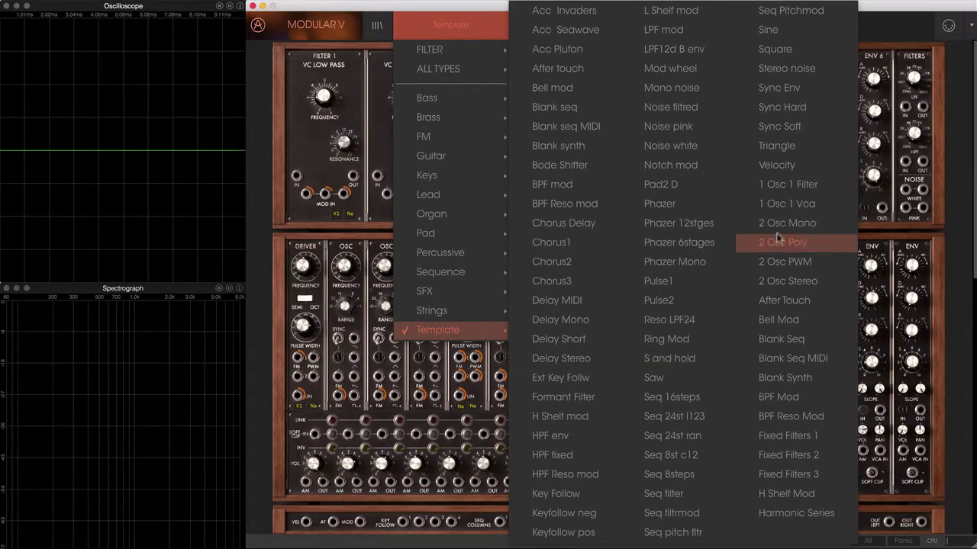
{"action": "left_click", "coordinate": [812, 188]}
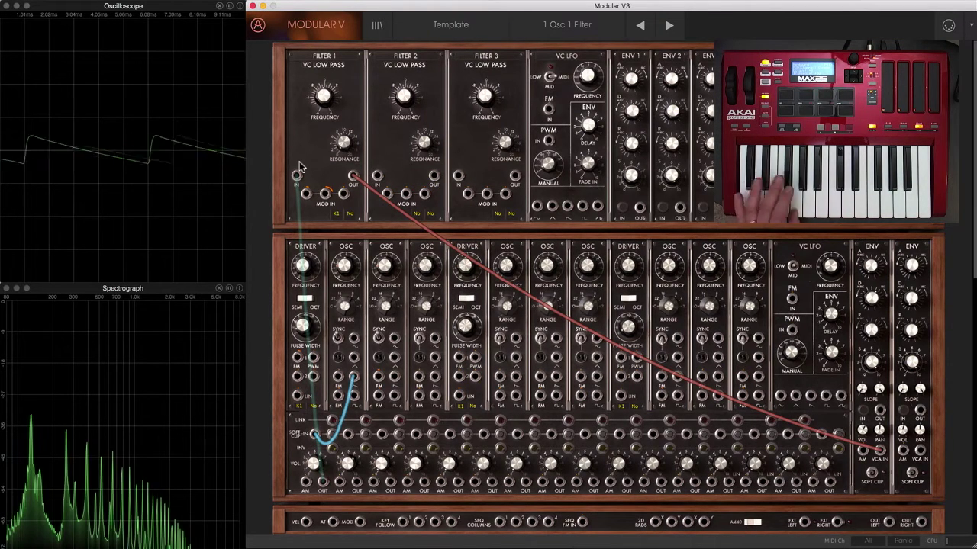
Cable the second oscillator's output into a free mixer input jack.
{"action": "left_click", "coordinate": [394, 379]}
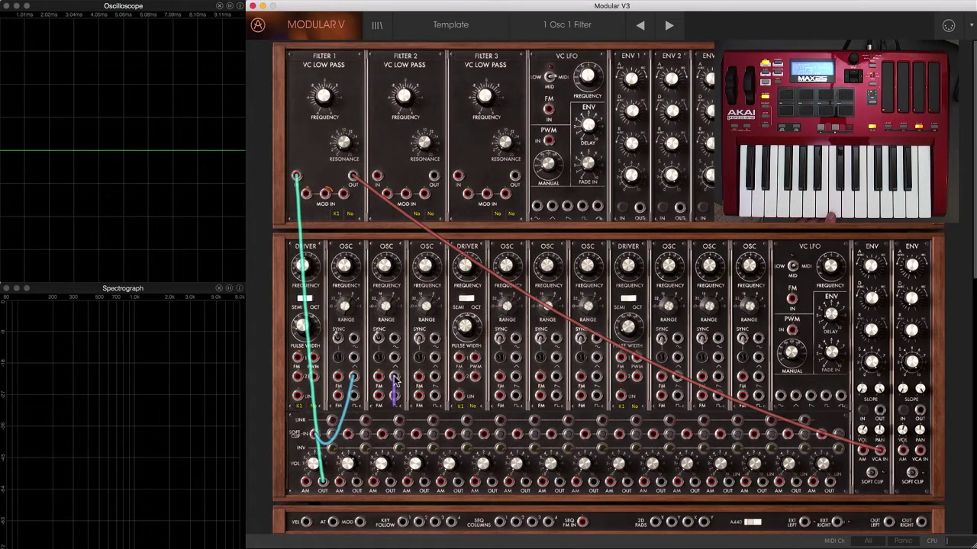
{"action": "left_click_drag", "start_coordinate": [394, 379], "coordinate": [348, 434]}
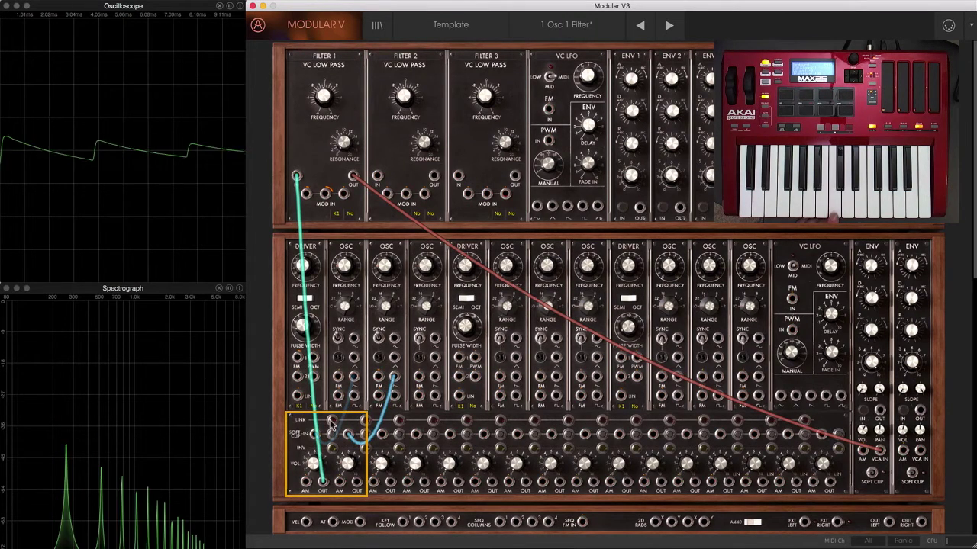
{"action": "left_click_drag", "start_coordinate": [353, 376], "coordinate": [314, 434]}
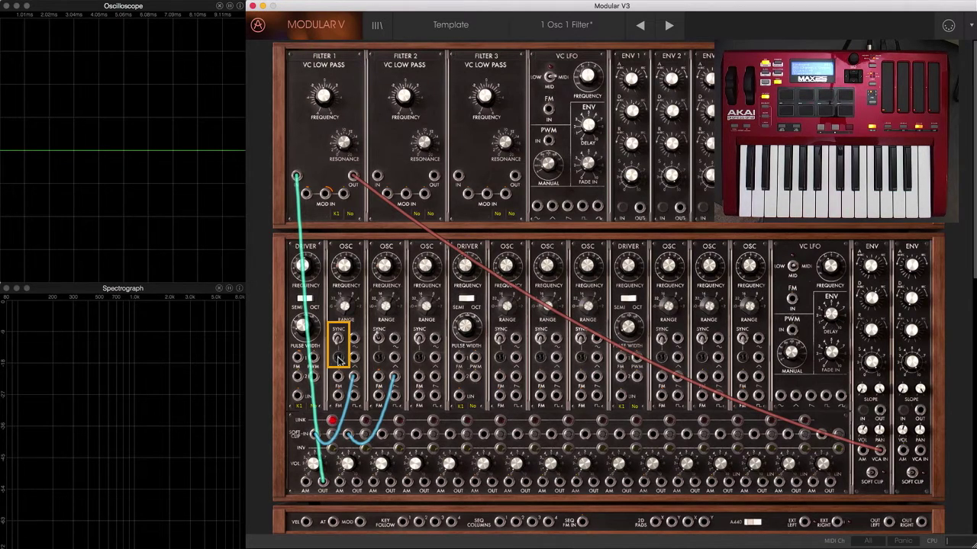
Hard-sync Osc1 to Osc 2 via its SYNC jack and adjust the VCA 1 output level.
{"action": "left_click", "coordinate": [339, 358]}
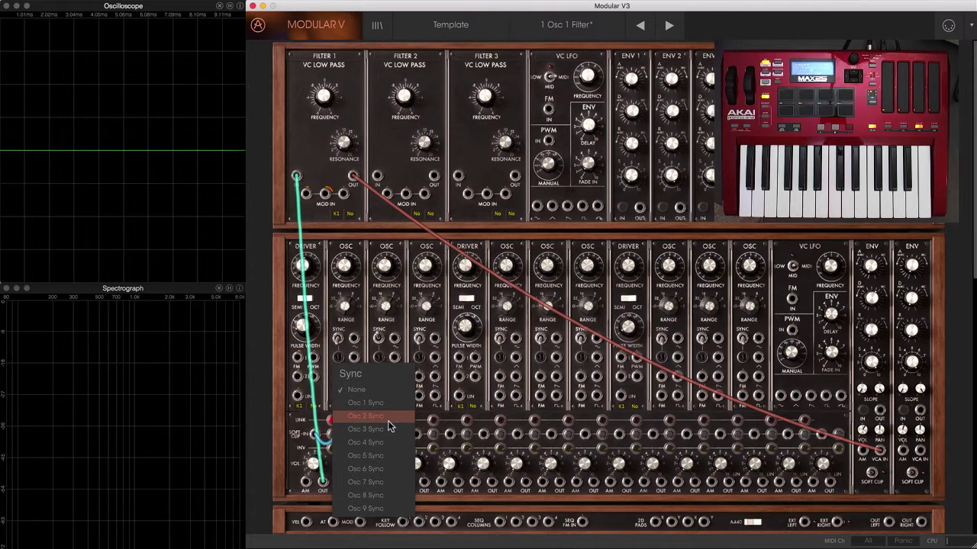
{"action": "left_click", "coordinate": [366, 416]}
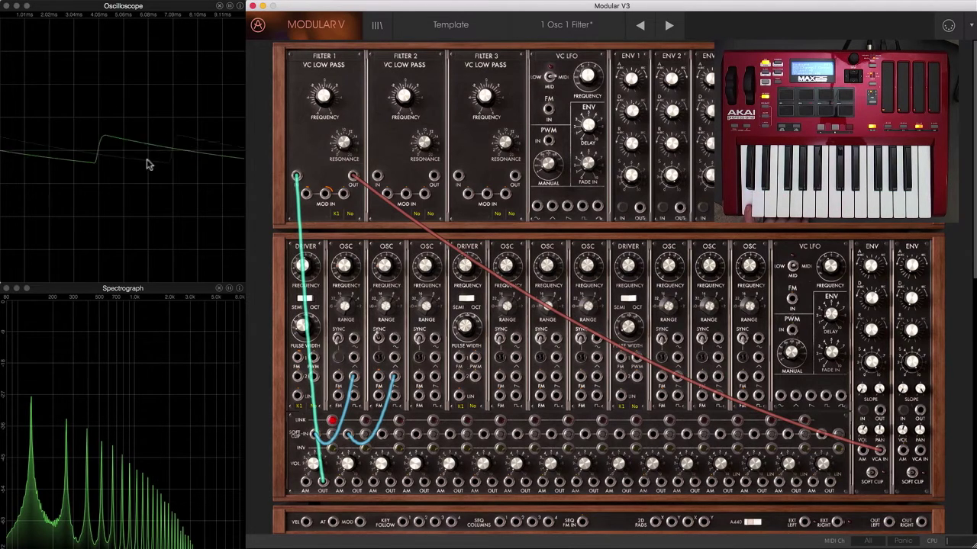
{"action": "left_click", "coordinate": [862, 429]}
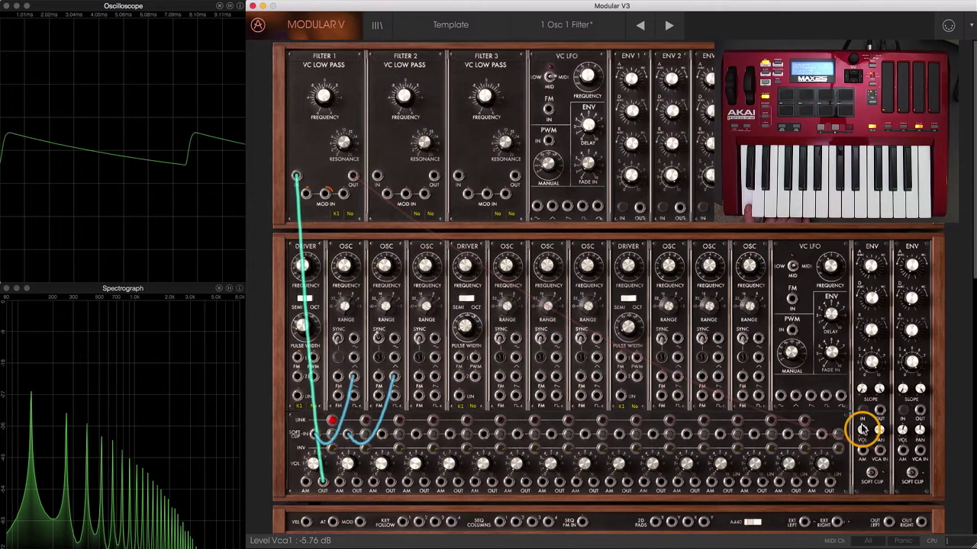
{"action": "left_click_drag", "start_coordinate": [878, 451], "coordinate": [353, 177]}
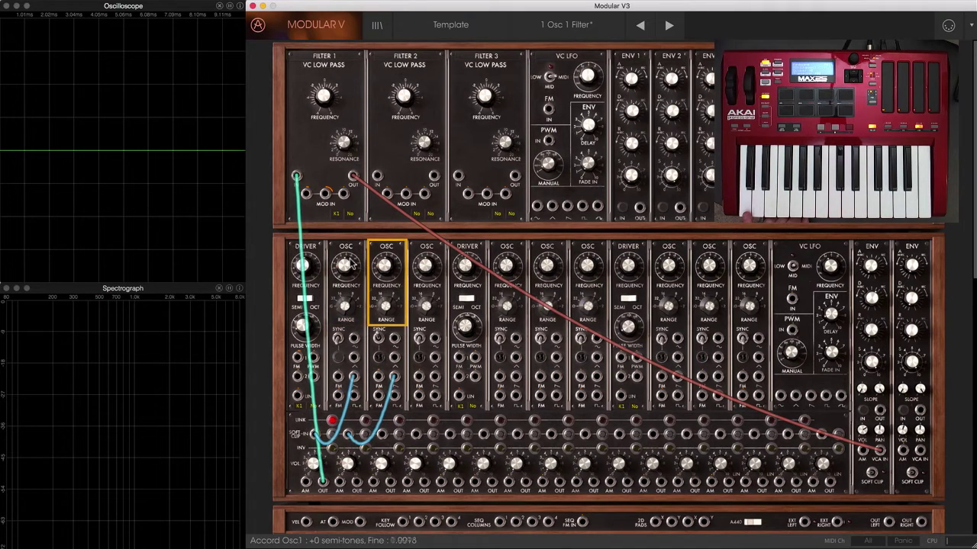
Sweep Osc1's frequency up to +10 semitones, then bring it back down to +1.
{"action": "scroll", "coordinate": [344, 263], "scroll_direction": "up", "scroll_amount": 1}
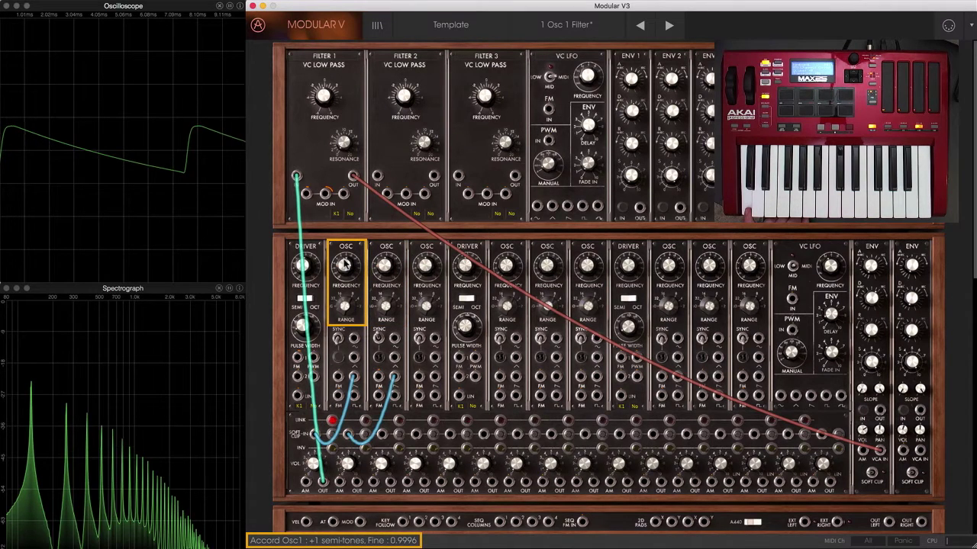
{"action": "scroll", "coordinate": [344, 258], "scroll_direction": "up", "scroll_amount": 2}
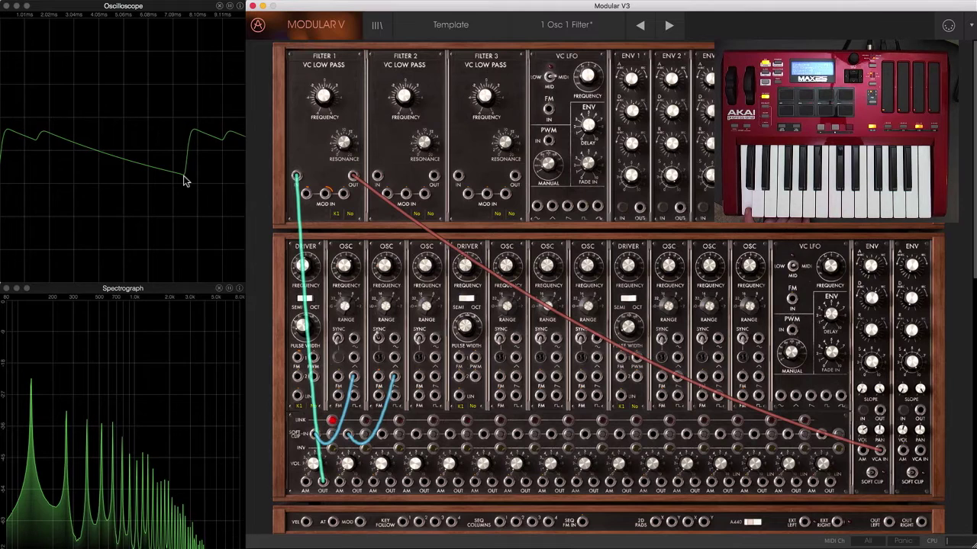
{"action": "mouse_move", "coordinate": [343, 261]}
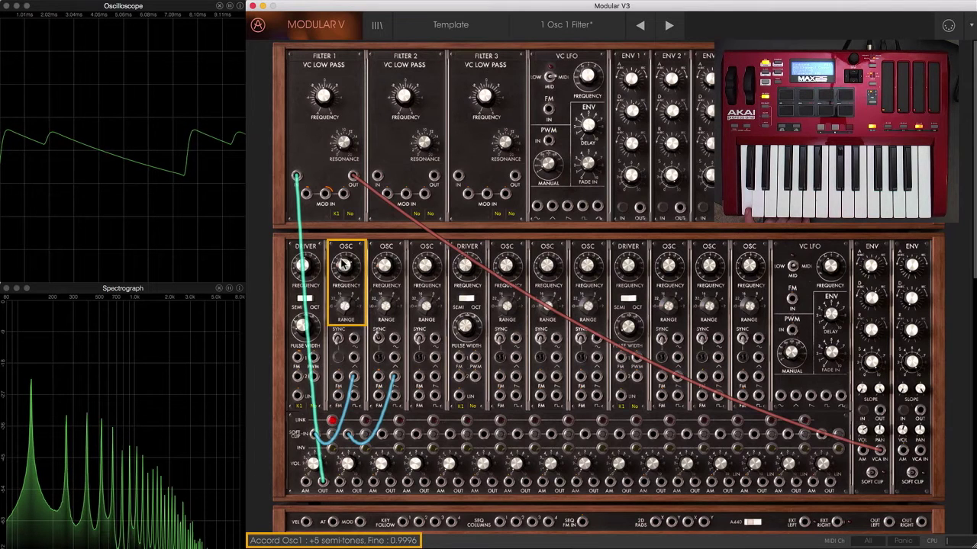
{"action": "left_click_drag", "start_coordinate": [343, 260], "coordinate": [334, 237]}
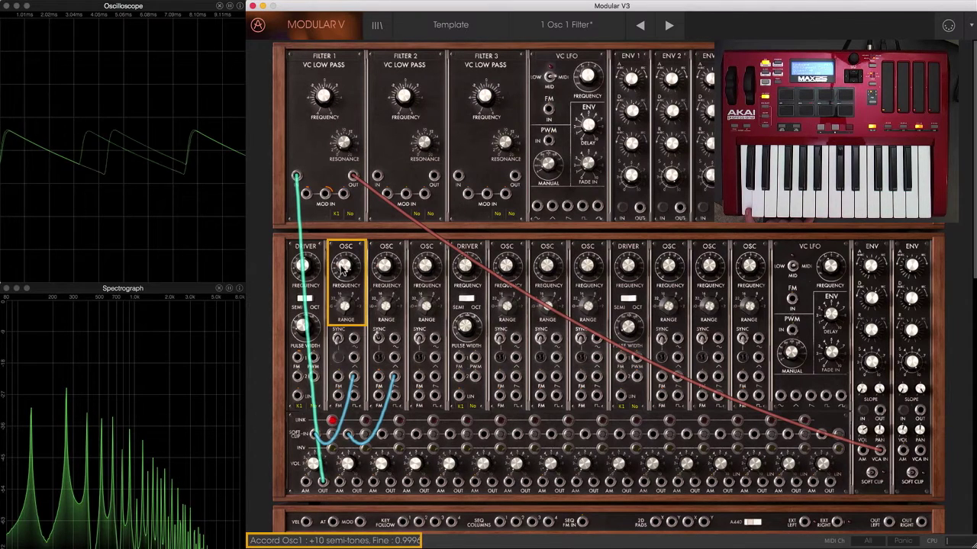
{"action": "left_click_drag", "start_coordinate": [342, 265], "coordinate": [344, 291]}
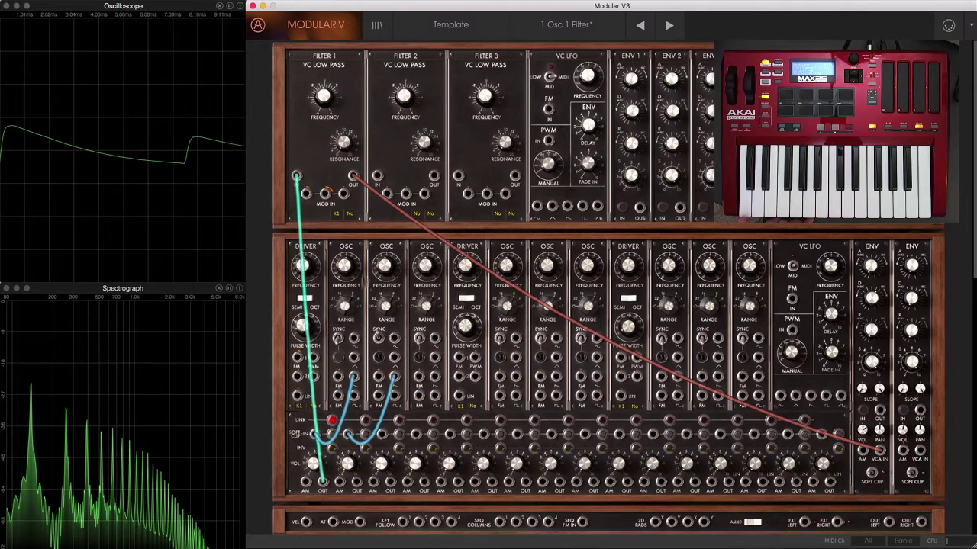
{"action": "scroll", "coordinate": [344, 273], "scroll_direction": "down", "scroll_amount": 5}
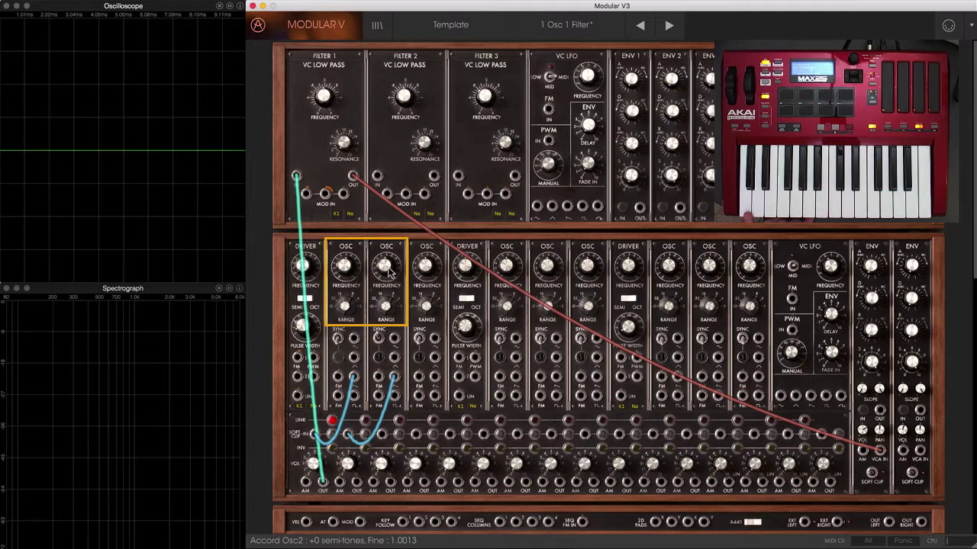
Transpose Osc1 two octaves up and lower its frequency by a few semitones.
{"action": "left_click", "coordinate": [344, 265]}
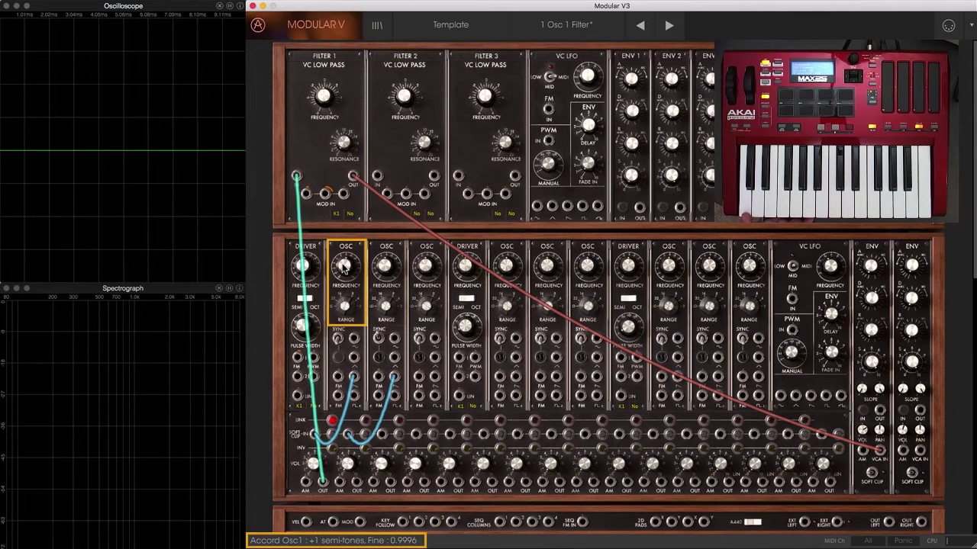
{"action": "mouse_move", "coordinate": [344, 264]}
{"action": "left_mouse_down"}
{"action": "mouse_move", "coordinate": [346, 336]}
{"action": "mouse_move", "coordinate": [340, 265]}
{"action": "left_mouse_up"}
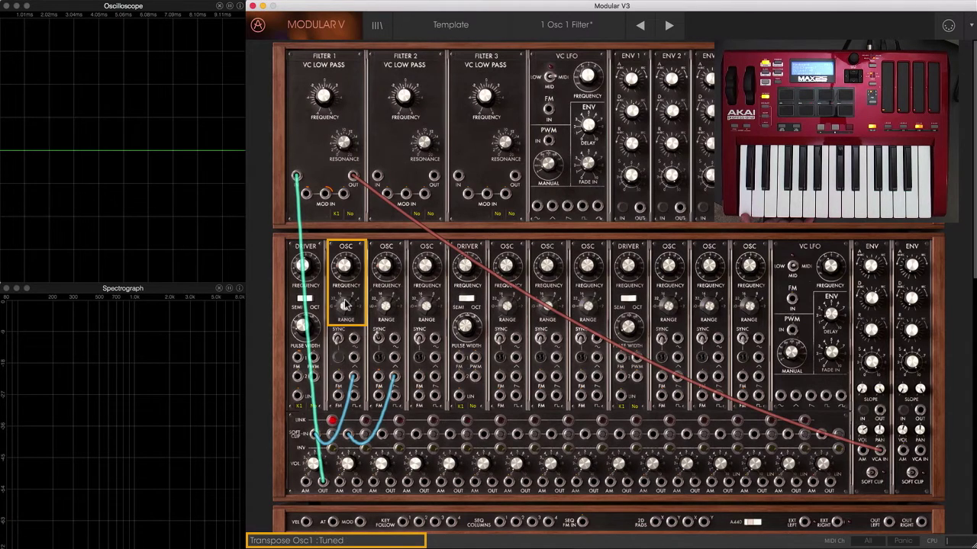
{"action": "left_click_drag", "start_coordinate": [344, 268], "coordinate": [345, 233]}
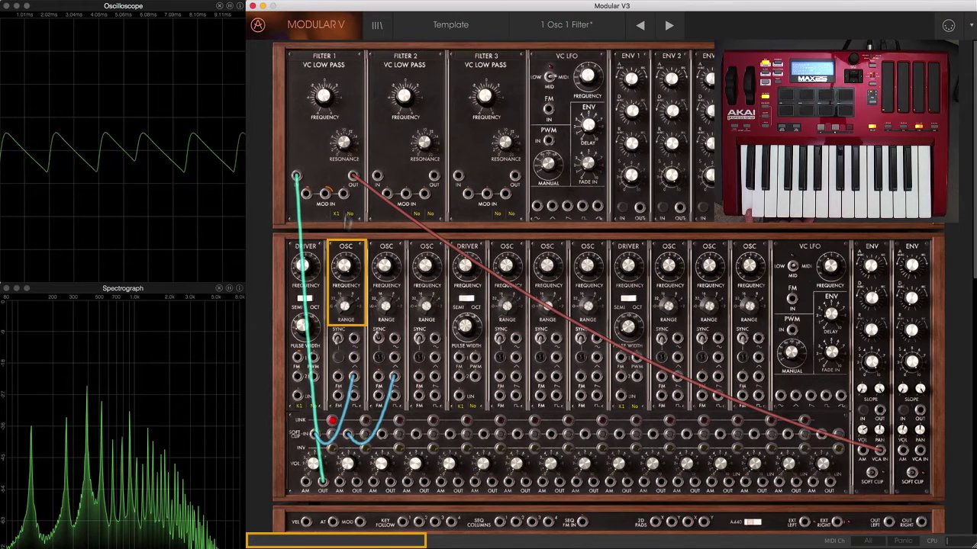
{"action": "left_click_drag", "start_coordinate": [344, 307], "coordinate": [342, 295]}
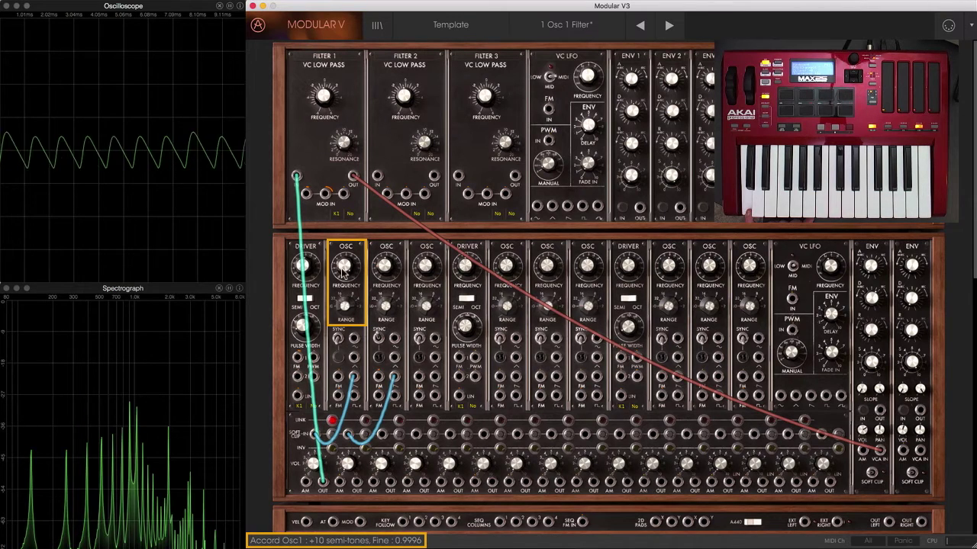
{"action": "left_click_drag", "start_coordinate": [344, 282], "coordinate": [353, 376]}
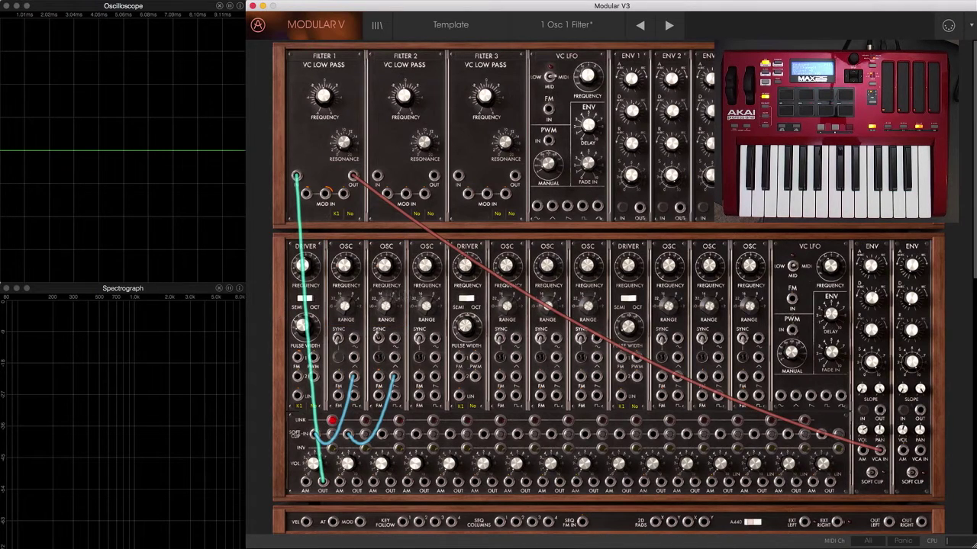
Patch ENV 1's output into Osc1's FM input.
{"action": "left_click", "coordinate": [641, 208]}
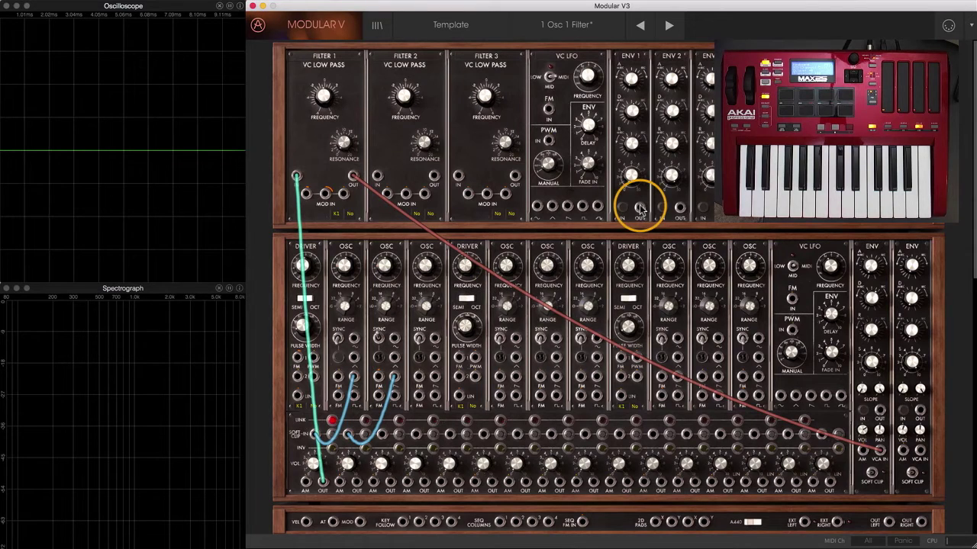
{"action": "left_click_drag", "start_coordinate": [640, 208], "coordinate": [630, 229]}
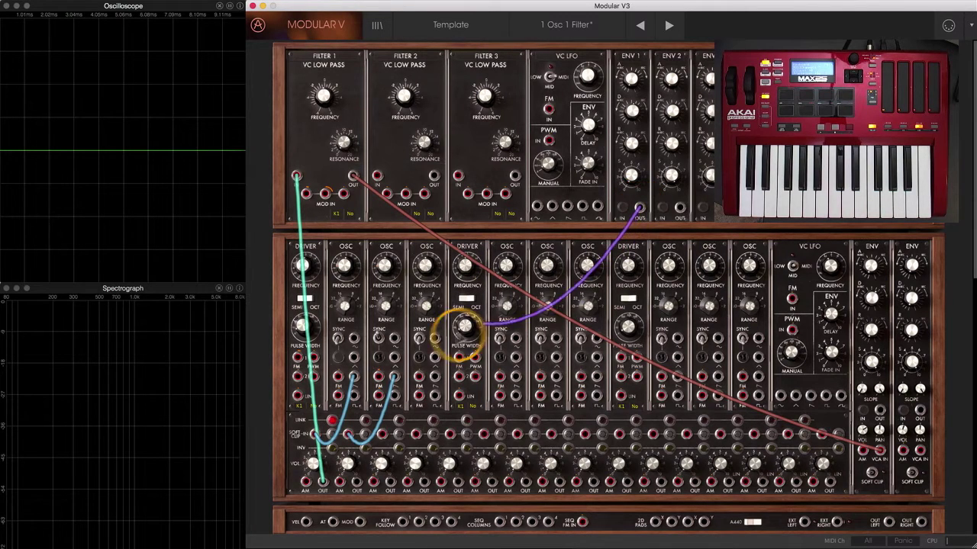
{"action": "left_click_drag", "start_coordinate": [477, 324], "coordinate": [342, 379]}
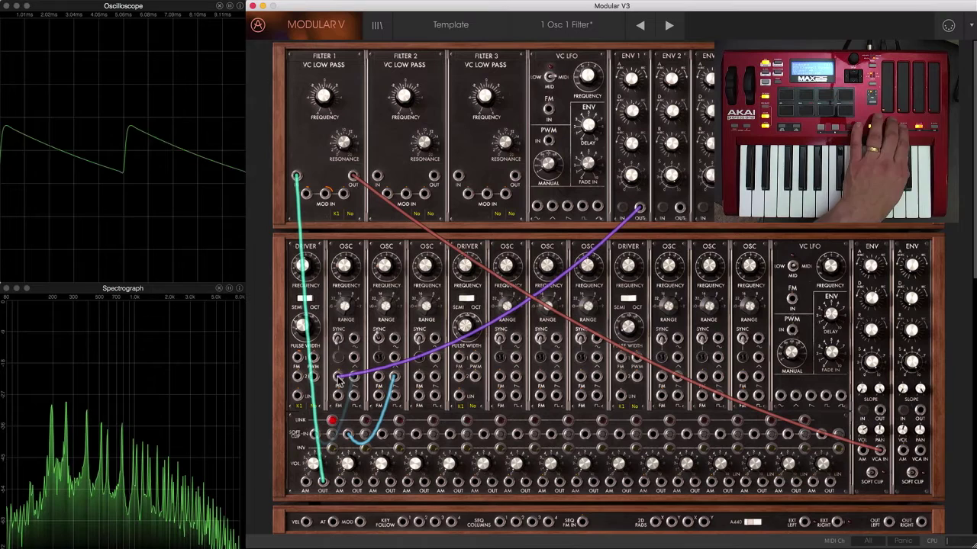
{"action": "left_click_drag", "start_coordinate": [338, 377], "coordinate": [315, 438]}
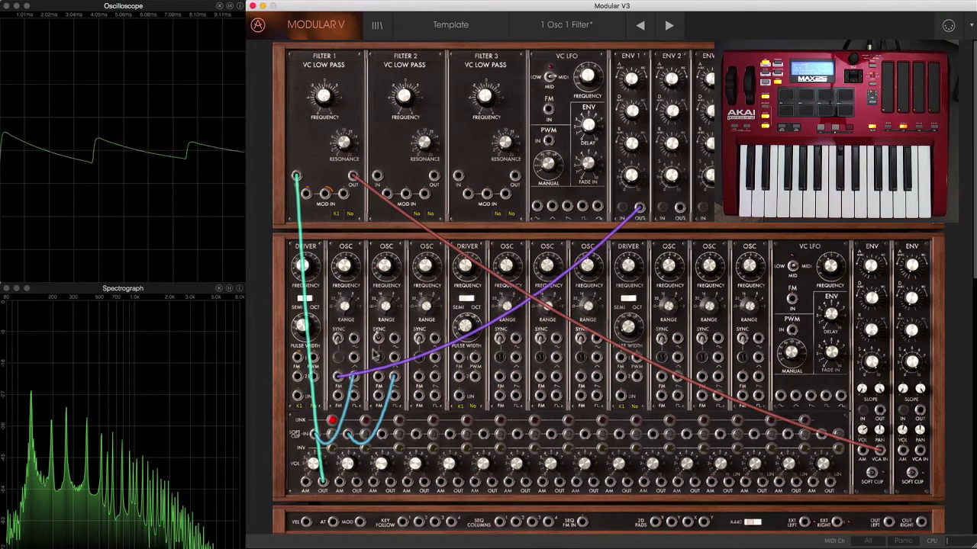
Set Osc1's FM amount to about 0.556 and ENV 1's decay to roughly 254 ms.
{"action": "left_click", "coordinate": [340, 374]}
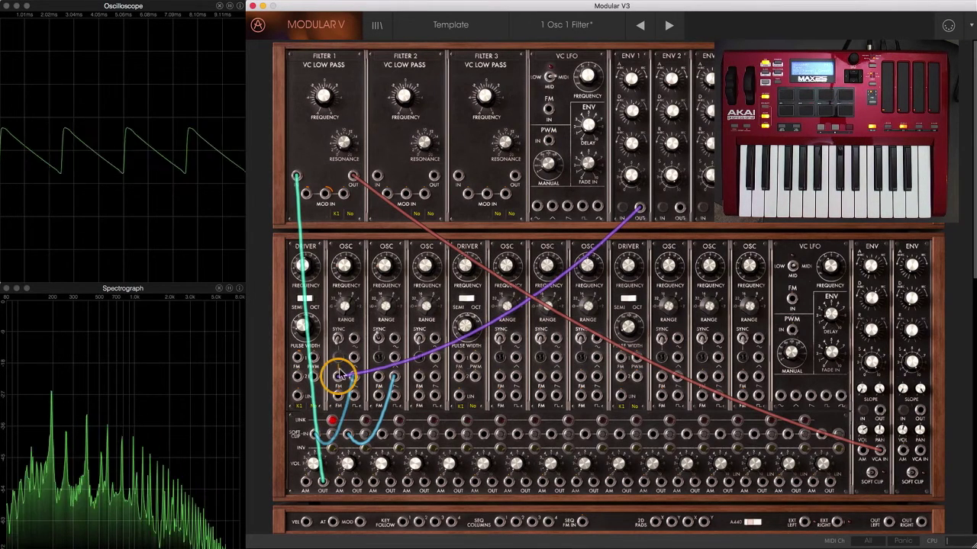
{"action": "left_click_drag", "start_coordinate": [341, 374], "coordinate": [338, 325]}
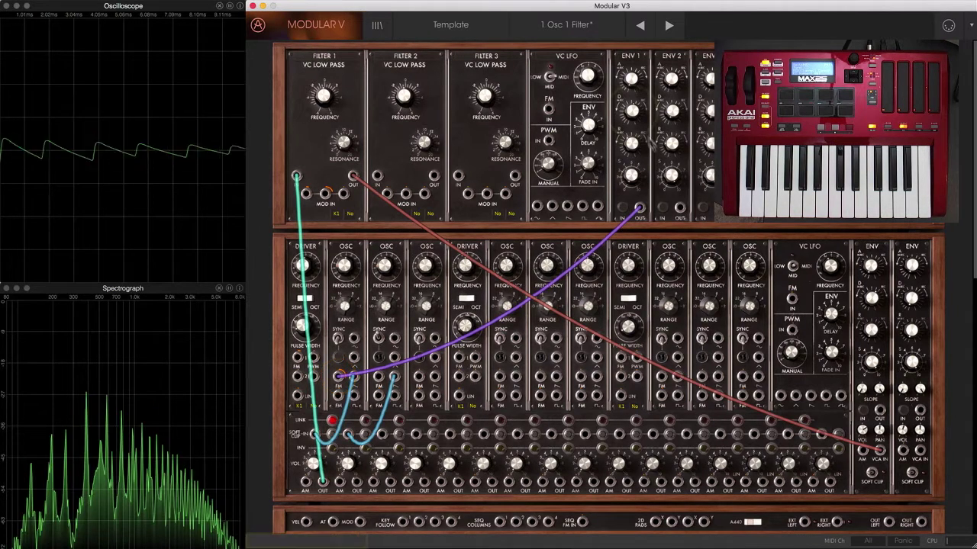
{"action": "left_click_drag", "start_coordinate": [632, 112], "coordinate": [632, 136]}
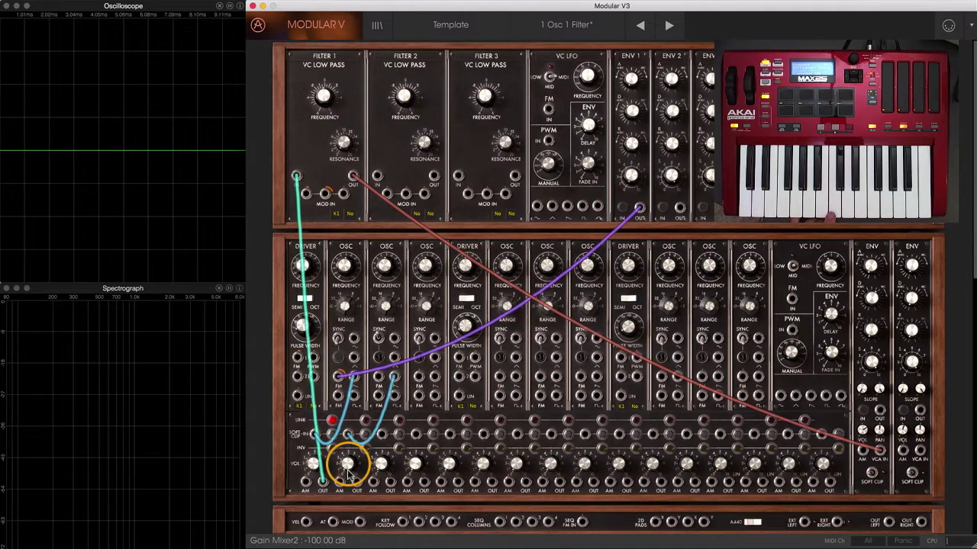
Raise Mixer2 gain from -100 dB to about -3 dB to layer in the master oscillator.
{"action": "left_click_drag", "start_coordinate": [345, 473], "coordinate": [351, 385]}
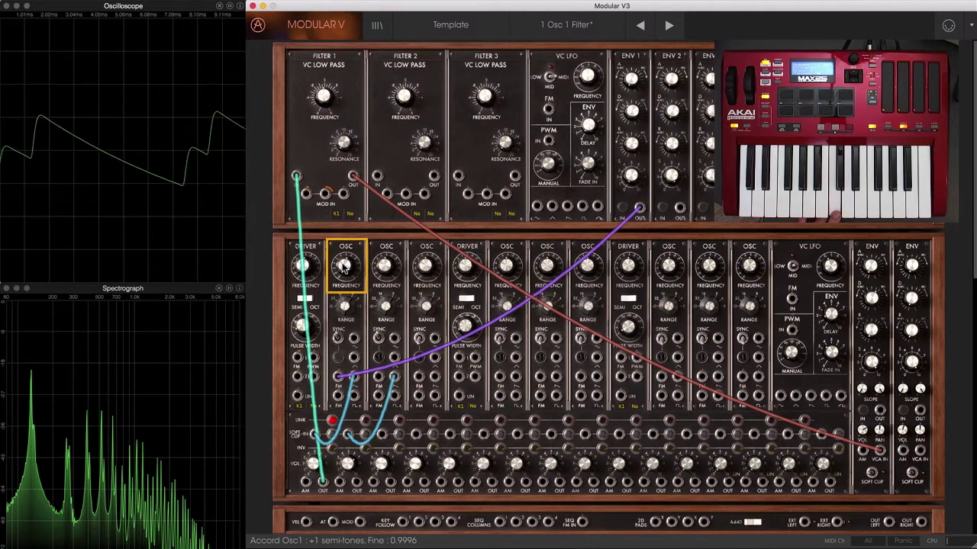
Step Osc1's frequency up toward +10 semitones, settle on +2, and raise the FM amount.
{"action": "scroll", "coordinate": [343, 263], "scroll_direction": "up", "scroll_amount": 1}
{"action": "scroll", "coordinate": [344, 262], "scroll_direction": "up", "scroll_amount": 1}
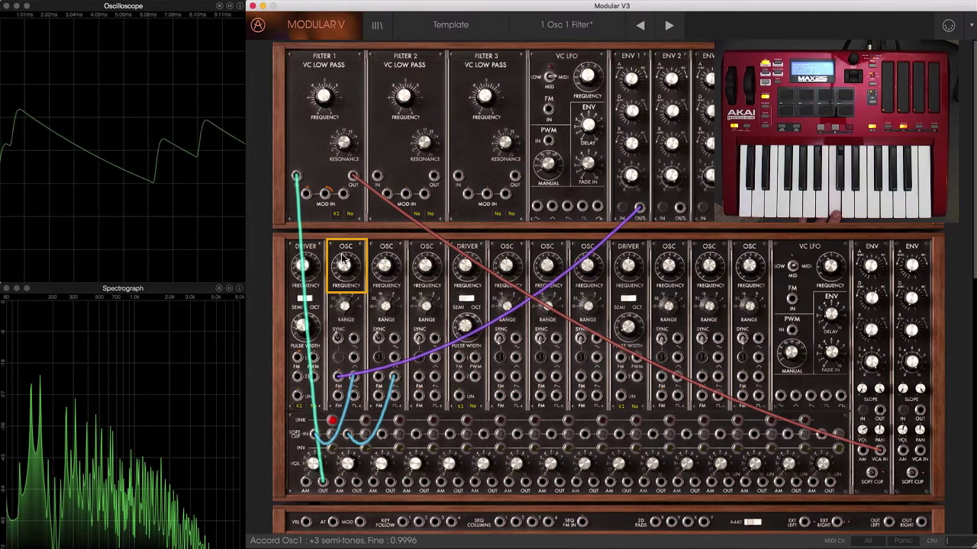
{"action": "scroll", "coordinate": [343, 262], "scroll_direction": "up", "scroll_amount": 1}
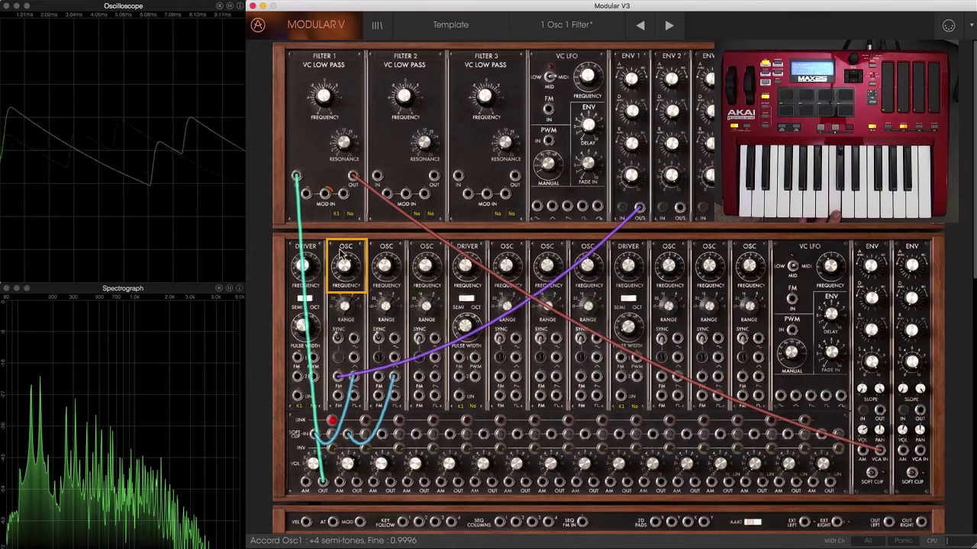
{"action": "scroll", "coordinate": [343, 252], "scroll_direction": "up", "scroll_amount": 1}
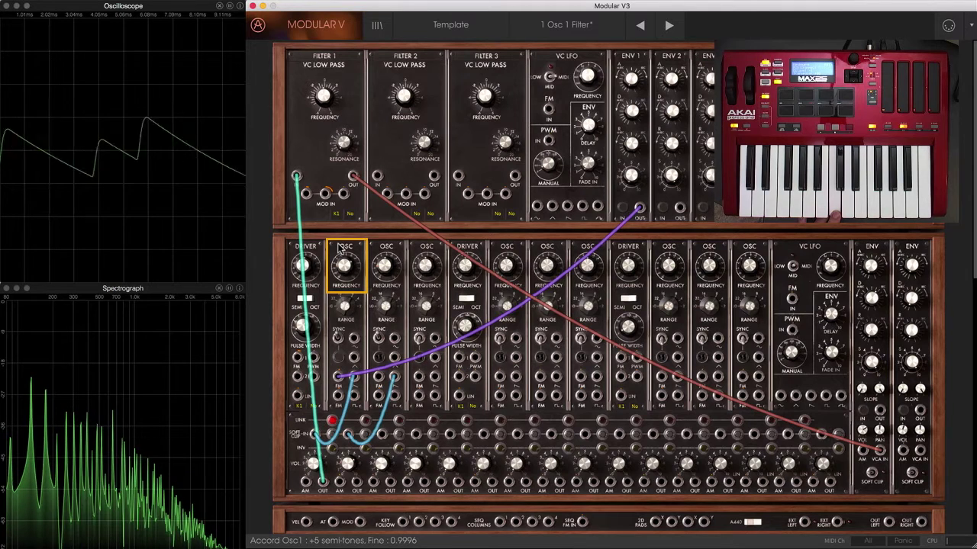
{"action": "scroll", "coordinate": [339, 242], "scroll_direction": "up", "scroll_amount": 2}
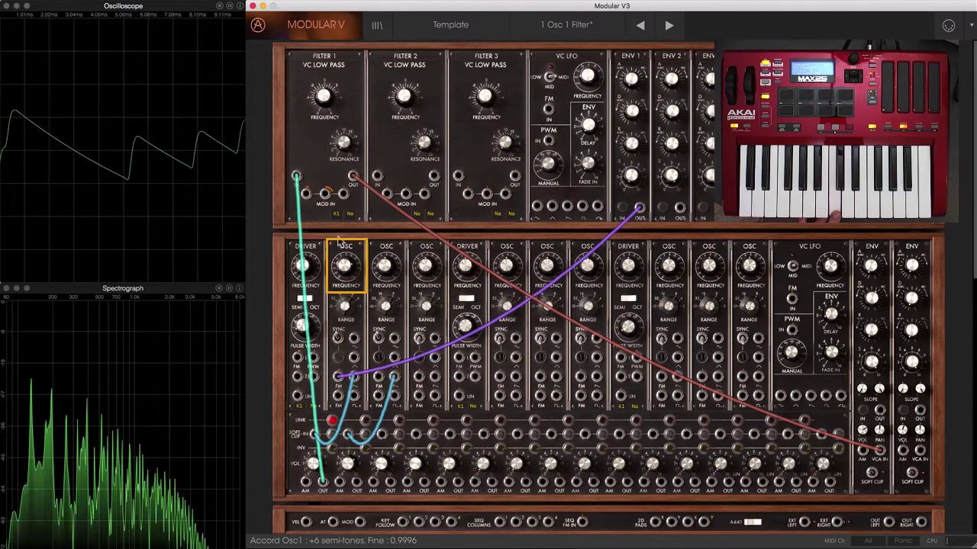
{"action": "scroll", "coordinate": [336, 230], "scroll_direction": "up", "scroll_amount": 1}
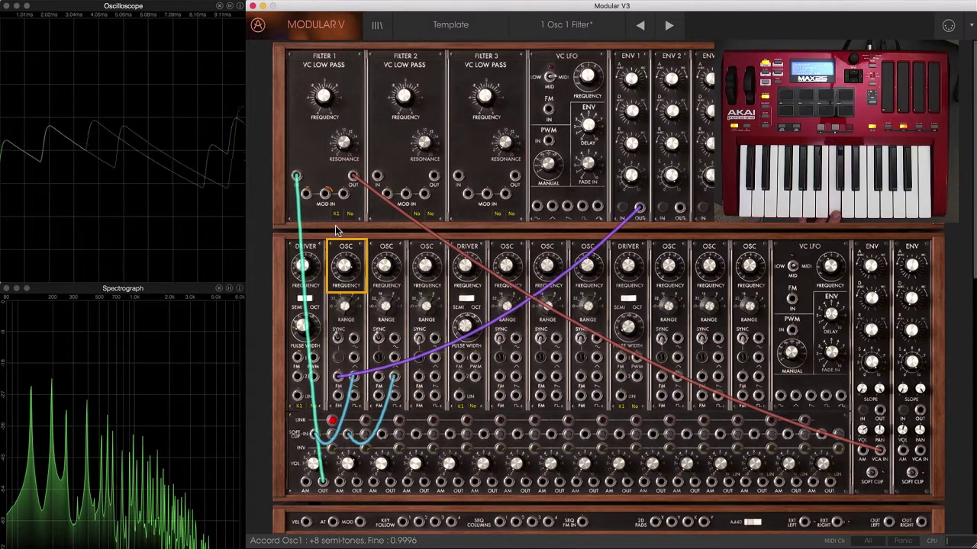
{"action": "scroll", "coordinate": [336, 225], "scroll_direction": "up", "scroll_amount": 2}
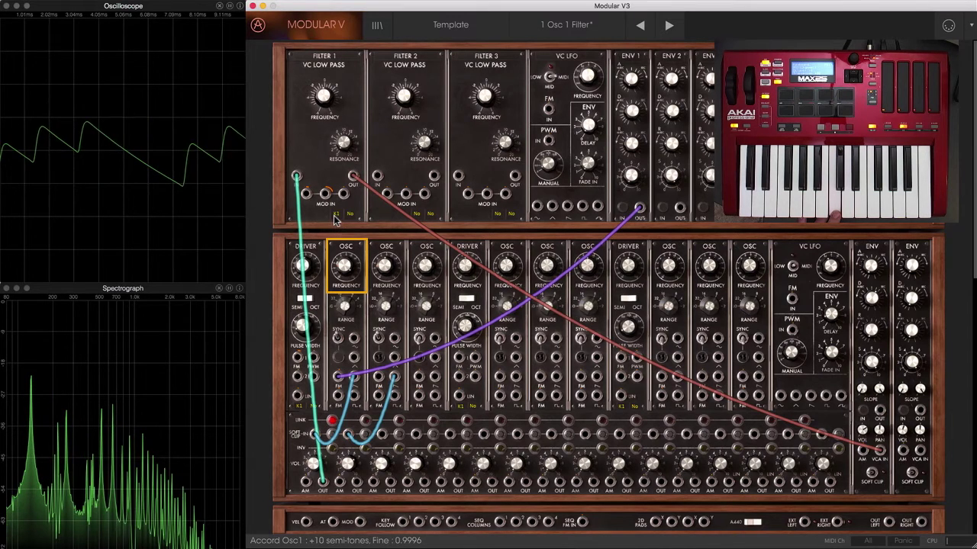
{"action": "scroll", "coordinate": [333, 252], "scroll_direction": "down", "scroll_amount": 6}
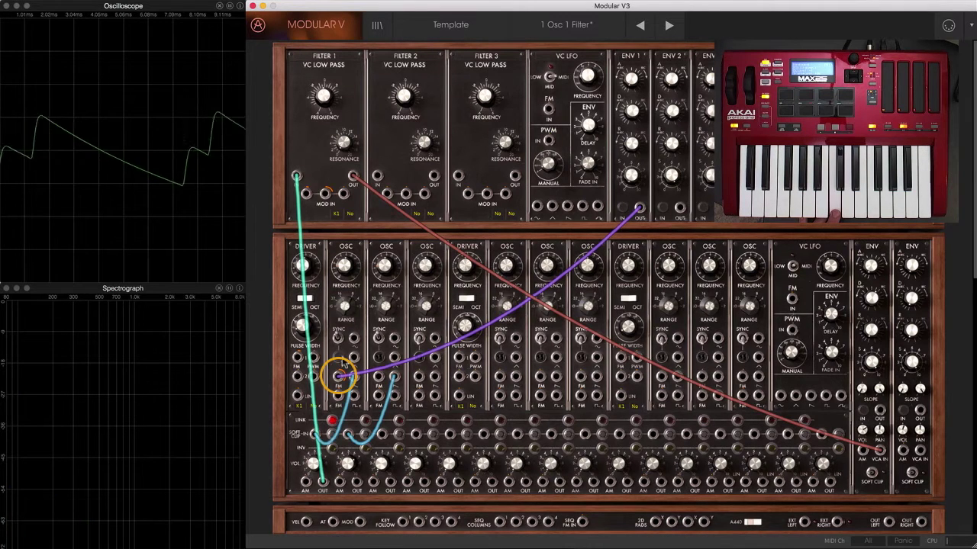
{"action": "scroll", "coordinate": [344, 373], "scroll_direction": "up", "scroll_amount": 3}
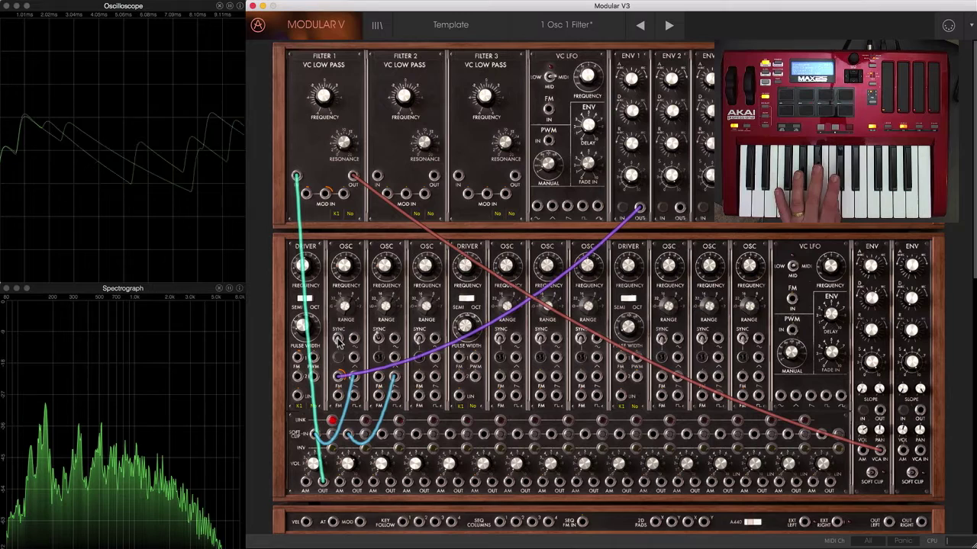
Set ENV 1's decay to about 153 ms and cable ENV 2's output into Filter 1's modulation input.
{"action": "left_click", "coordinate": [631, 112]}
{"action": "left_click_drag", "start_coordinate": [632, 112], "coordinate": [631, 112]}
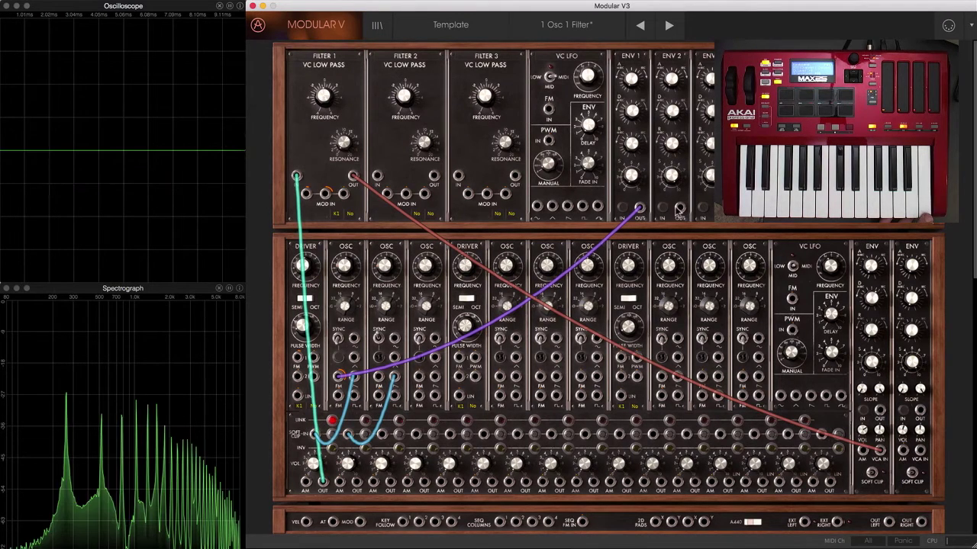
{"action": "left_click_drag", "start_coordinate": [678, 207], "coordinate": [324, 197]}
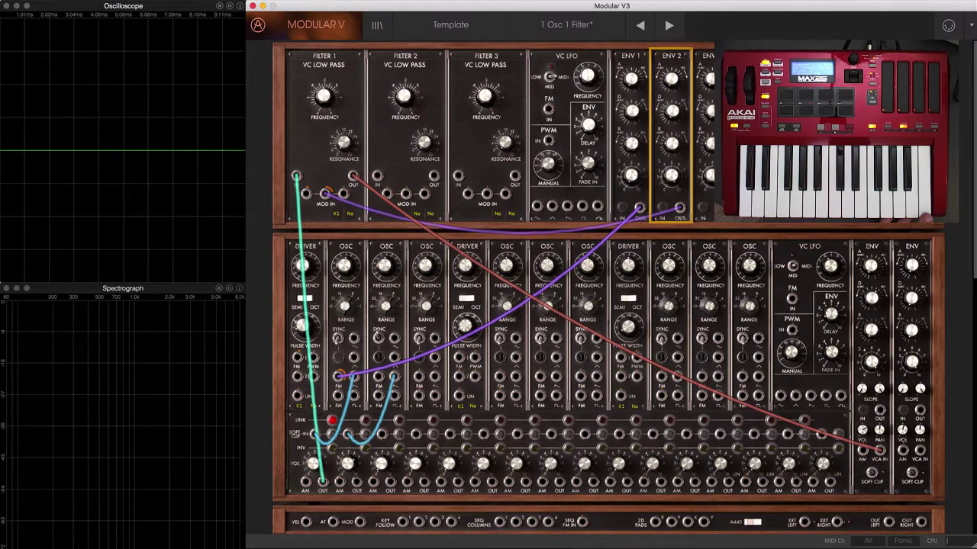